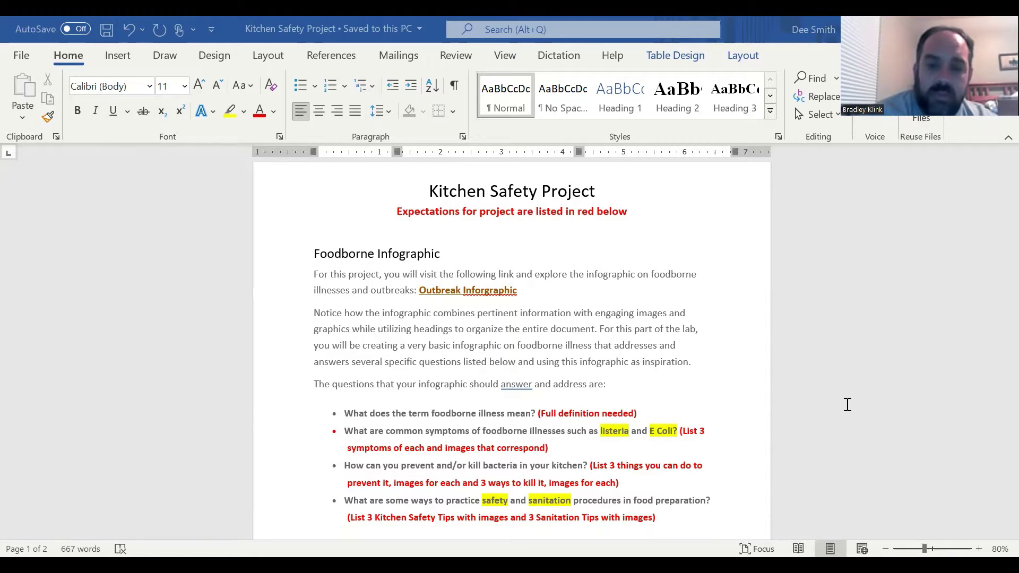
Read through the Kitchen Safety Project instructions, from the infographic questions and source links down to the grading rubric
{"action": "left_click", "coordinate": [848, 404]}
{"action": "key", "text": "Down"}
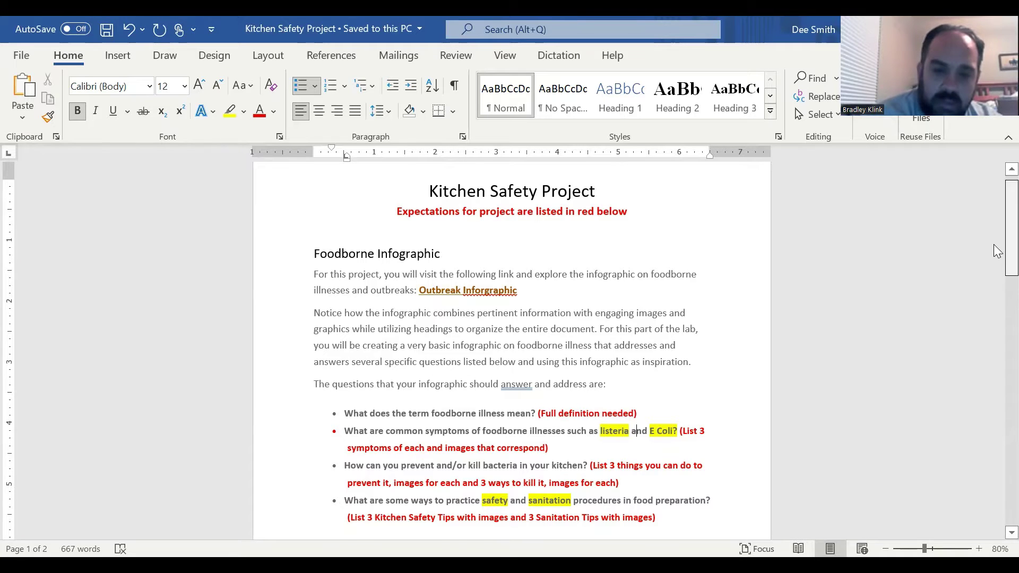
{"action": "left_click_drag", "start_coordinate": [993, 244], "coordinate": [993, 259]}
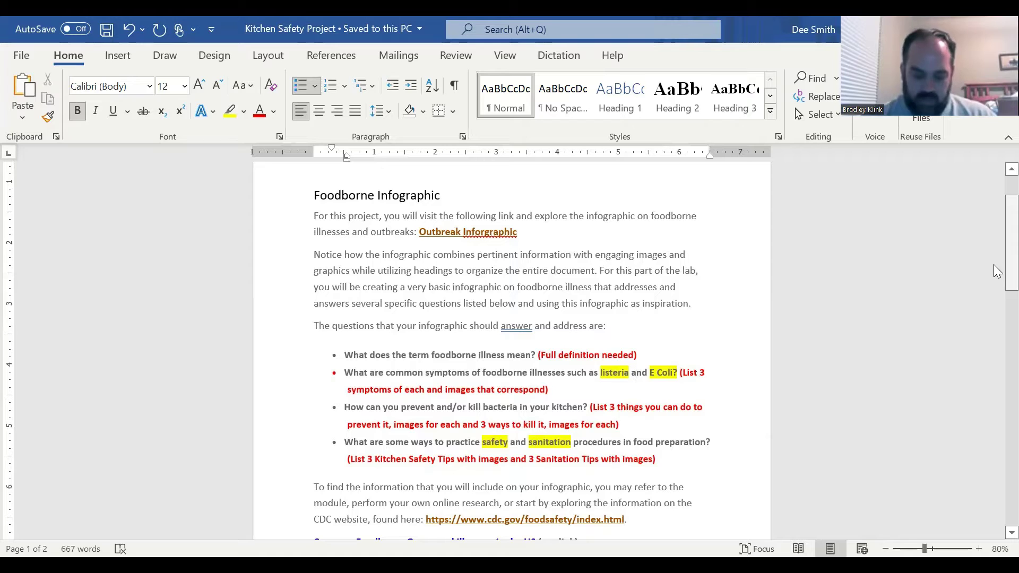
{"action": "left_click_drag", "start_coordinate": [1011, 268], "coordinate": [994, 284]}
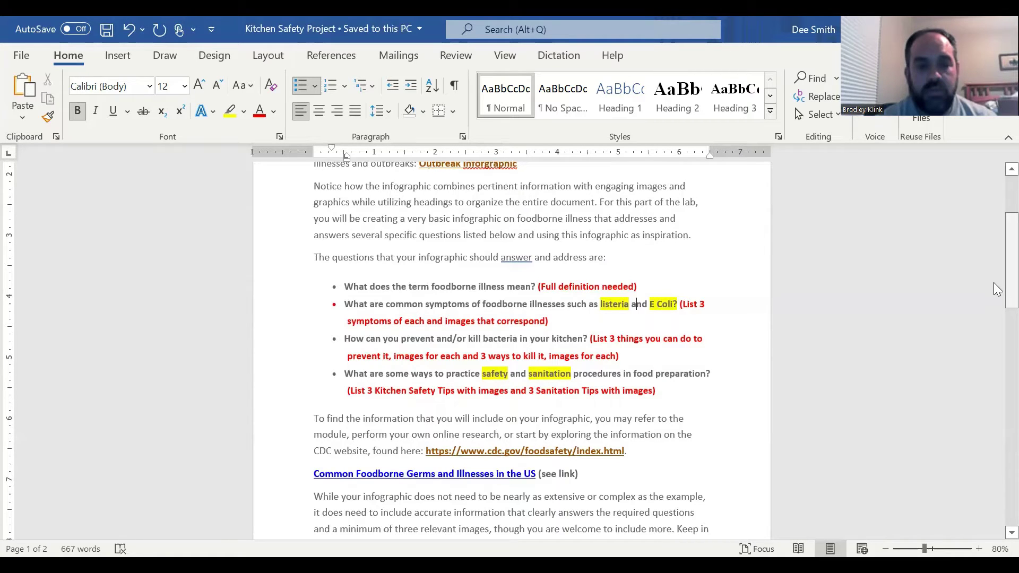
{"action": "left_click_drag", "start_coordinate": [993, 281], "coordinate": [994, 293]}
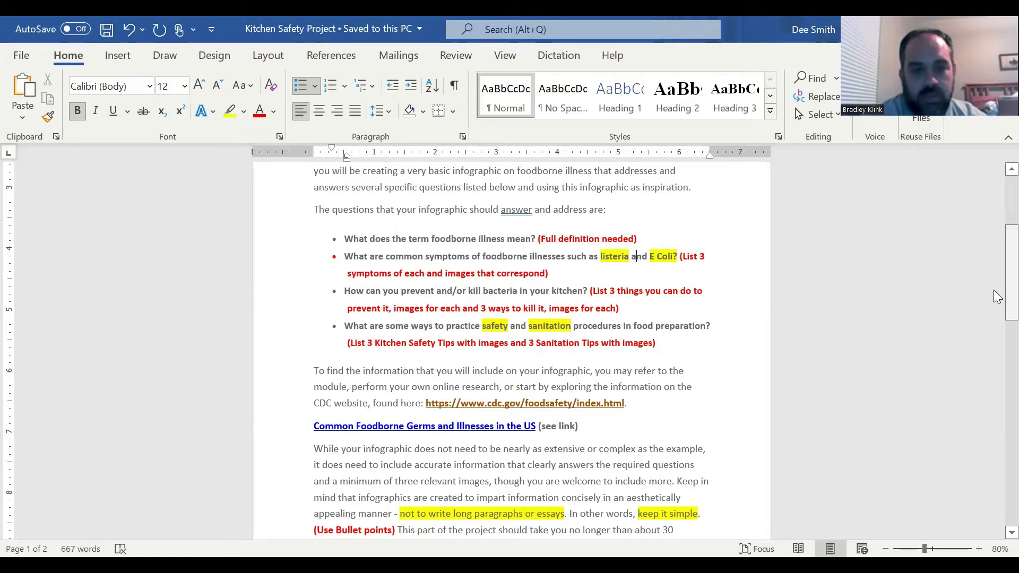
{"action": "left_click_drag", "start_coordinate": [994, 290], "coordinate": [996, 349]}
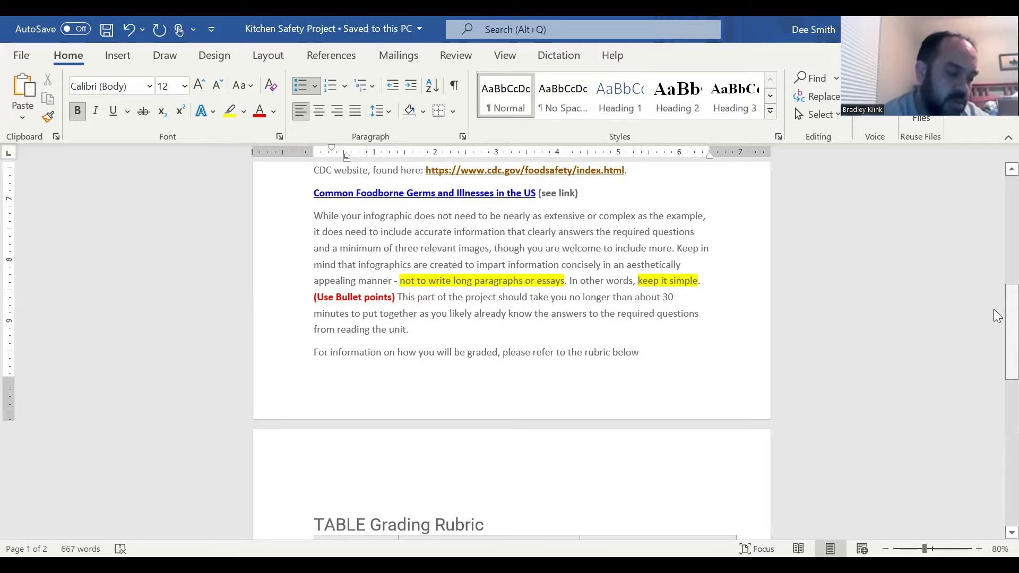
{"action": "left_click_drag", "start_coordinate": [997, 315], "coordinate": [996, 403]}
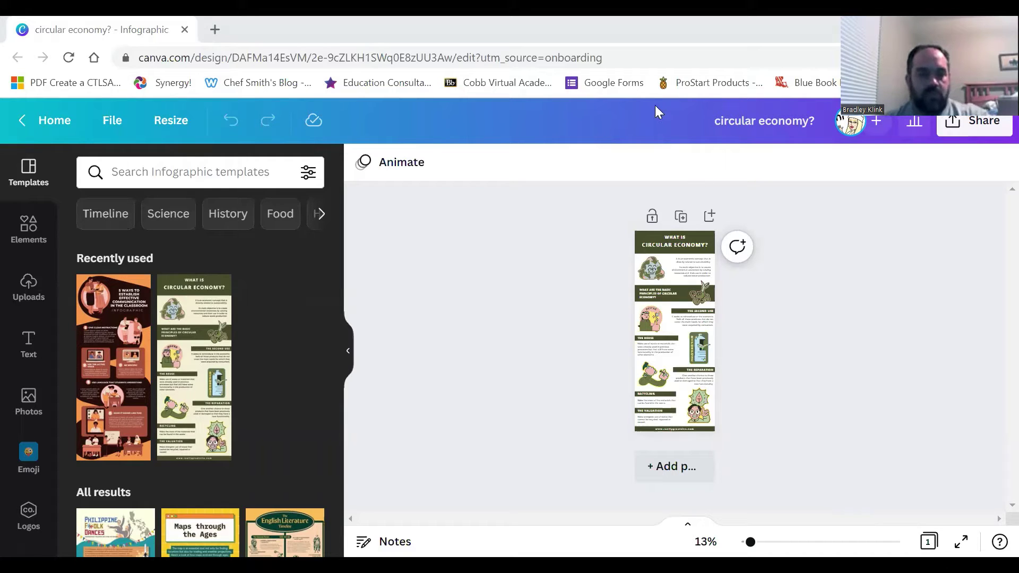
Switch to the circular economy design in Canva and show the templates in the Infographic category
{"action": "key", "text": "ctrl+l"}
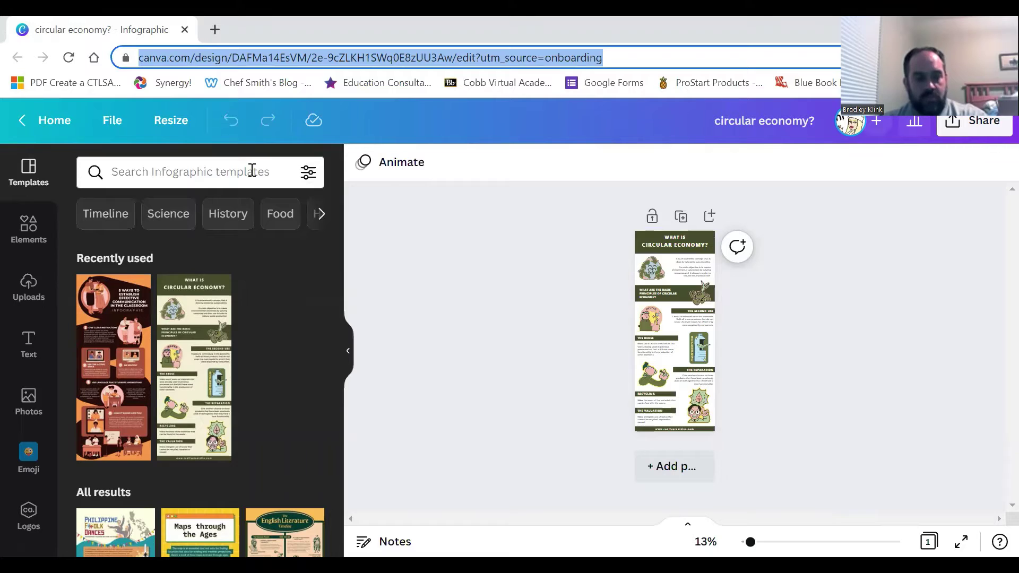
{"action": "left_click", "coordinate": [321, 214]}
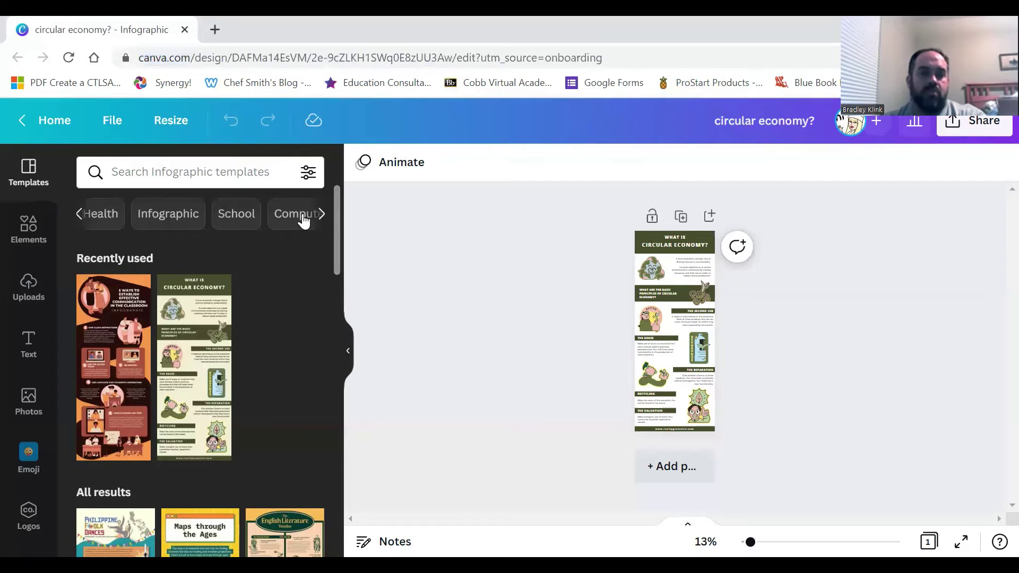
{"action": "left_click", "coordinate": [182, 219]}
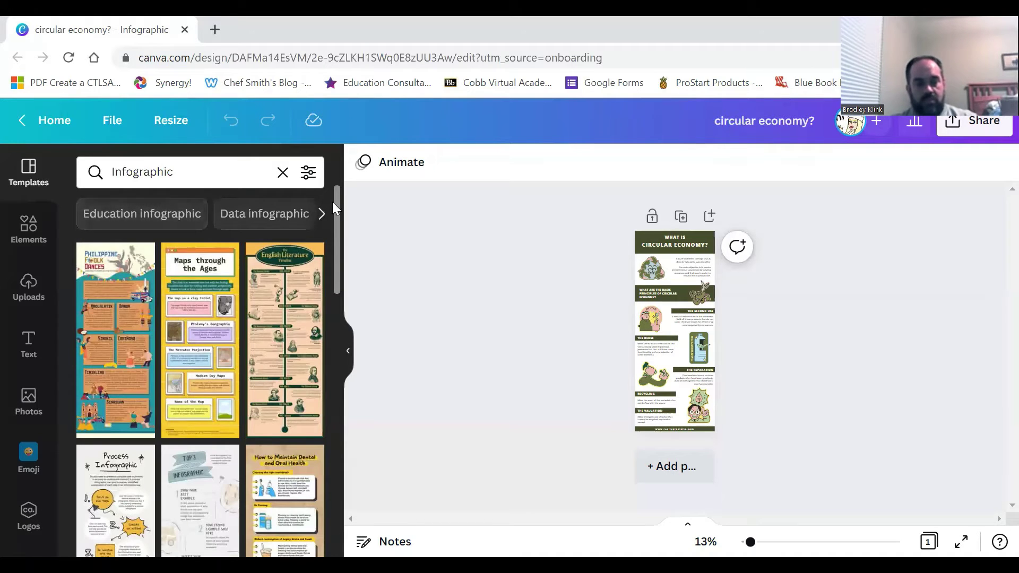
Narrow the template suggestions to Informational and from there to Informational infographics
{"action": "left_click", "coordinate": [322, 214]}
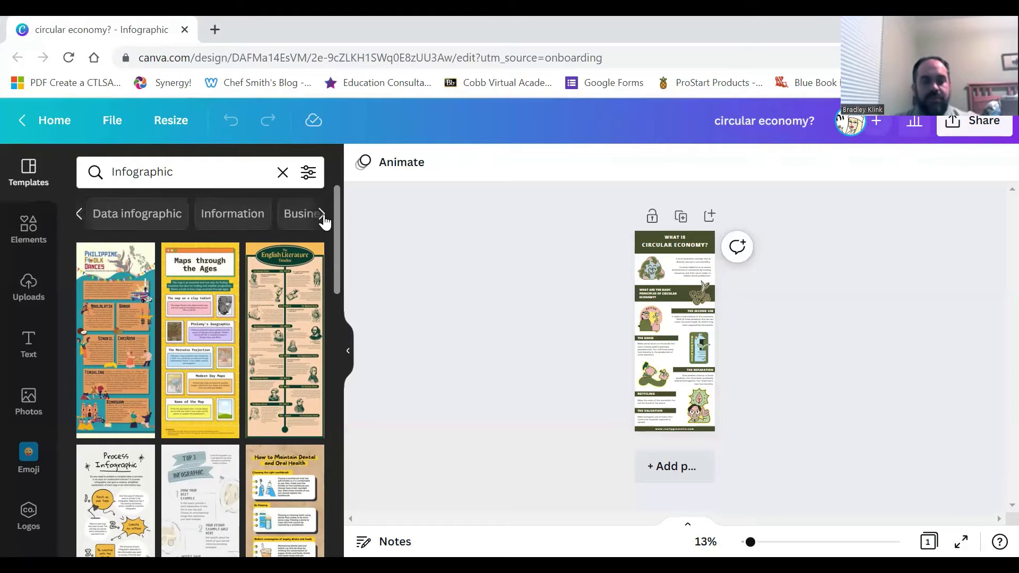
{"action": "left_click", "coordinate": [322, 214]}
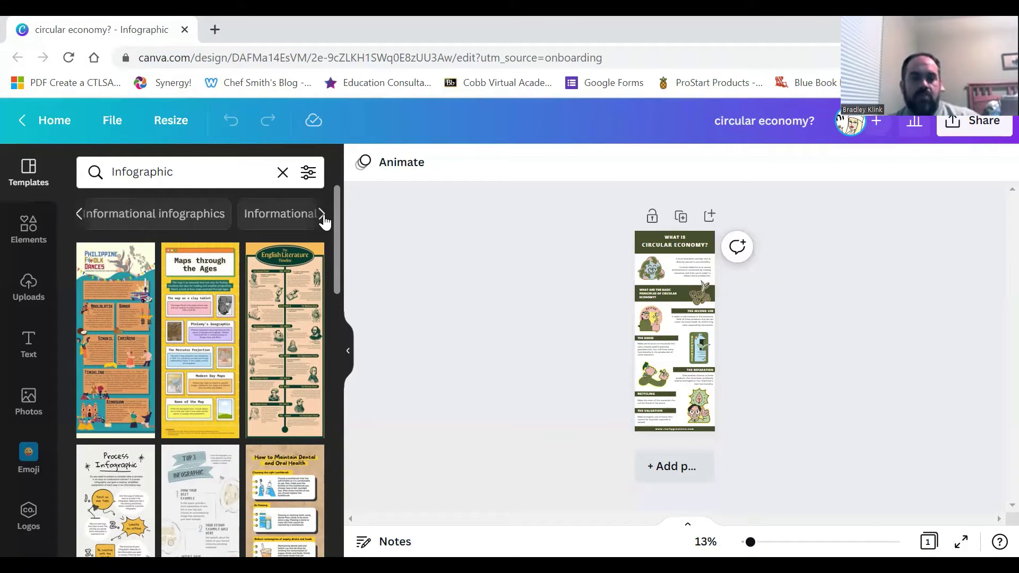
{"action": "left_click", "coordinate": [322, 215]}
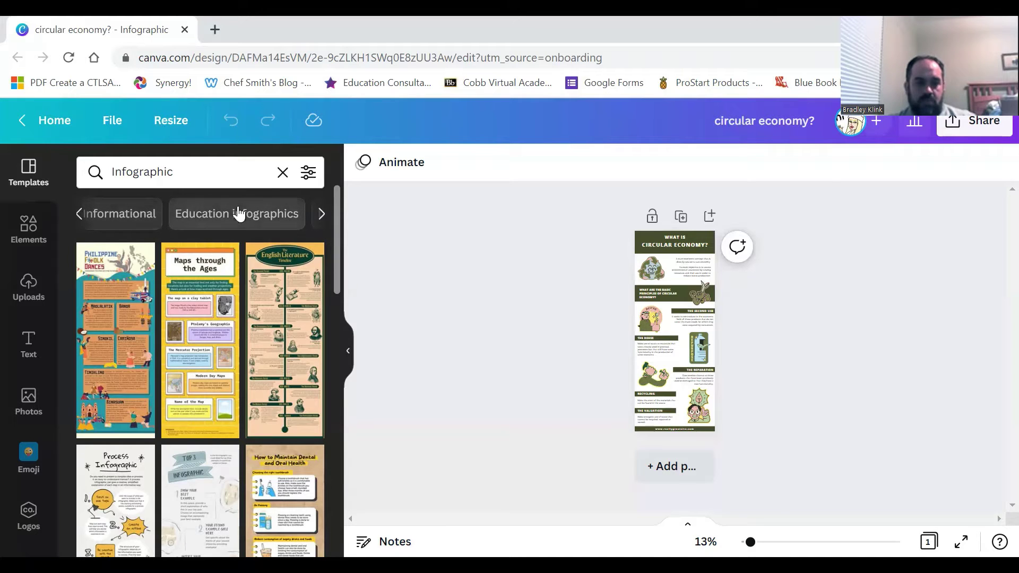
{"action": "left_click", "coordinate": [120, 214]}
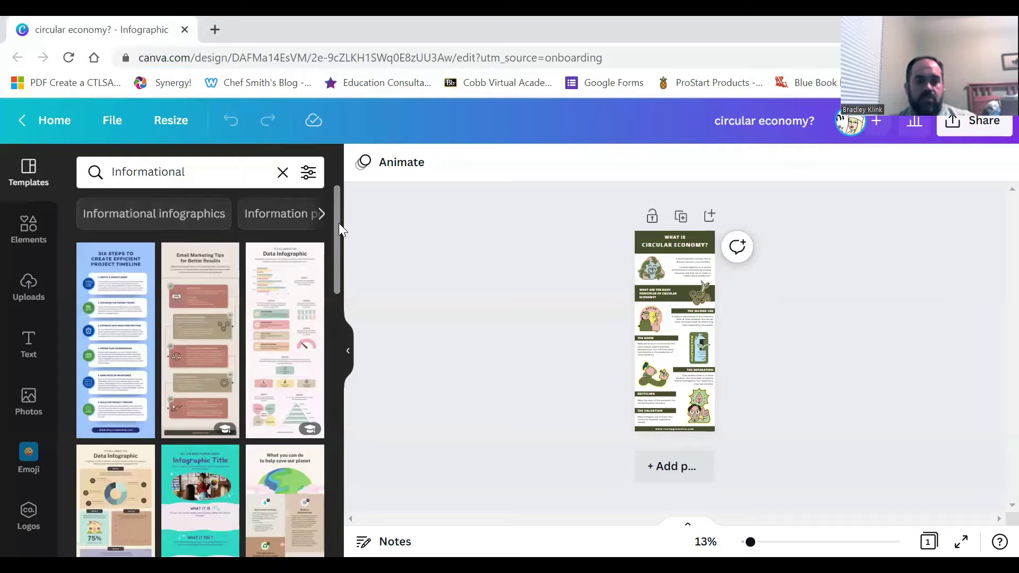
{"action": "mouse_move", "coordinate": [336, 222]}
{"action": "left_mouse_down"}
{"action": "mouse_move", "coordinate": [340, 427]}
{"action": "mouse_move", "coordinate": [353, 224]}
{"action": "mouse_move", "coordinate": [344, 211]}
{"action": "left_mouse_up"}
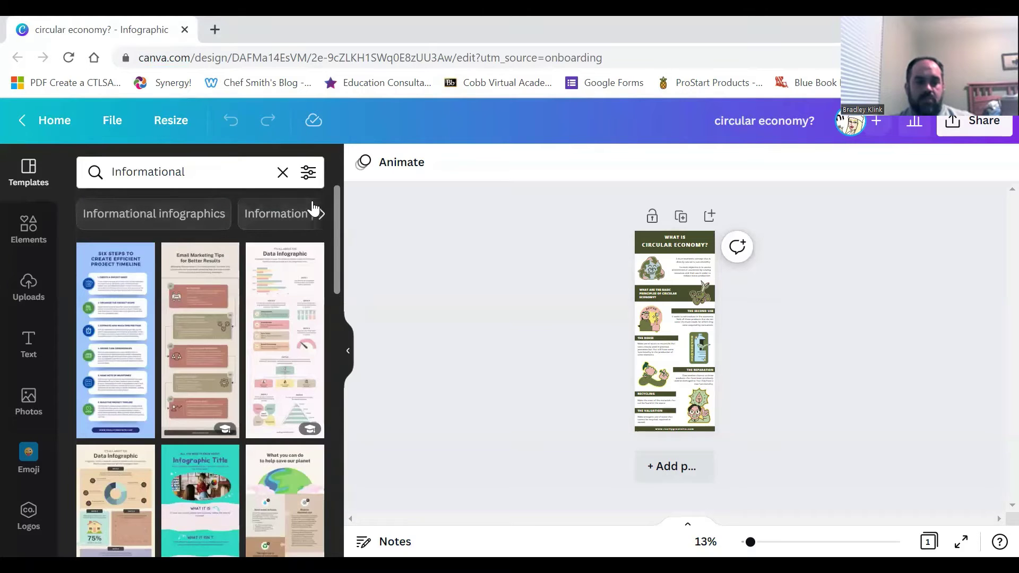
{"action": "left_click", "coordinate": [185, 215]}
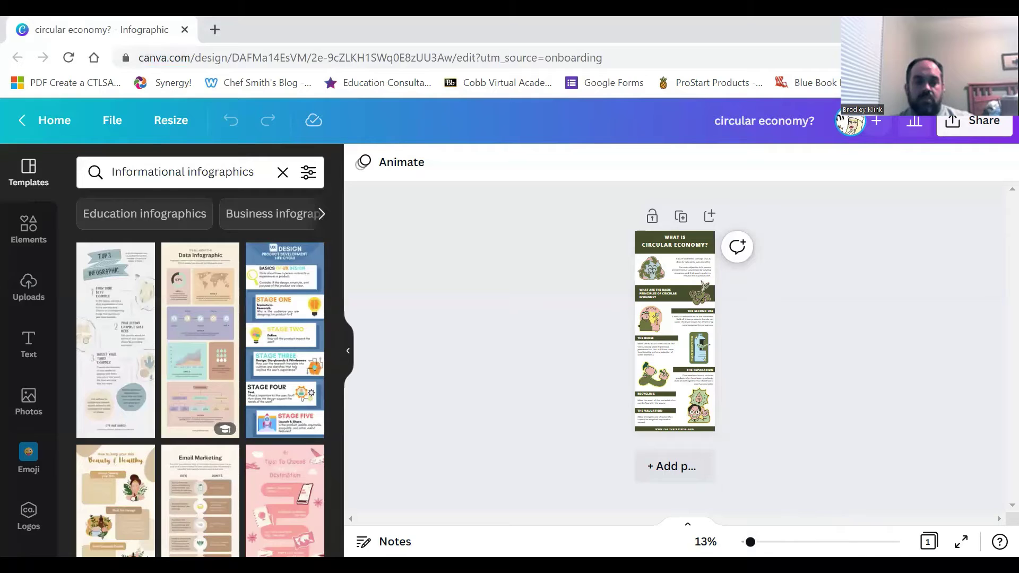
Replace the "WHAT IS" line of the infographic's title with "KITCHEN SAFETY"
{"action": "scroll", "coordinate": [674, 329], "scroll_direction": "up", "scroll_amount": 5}
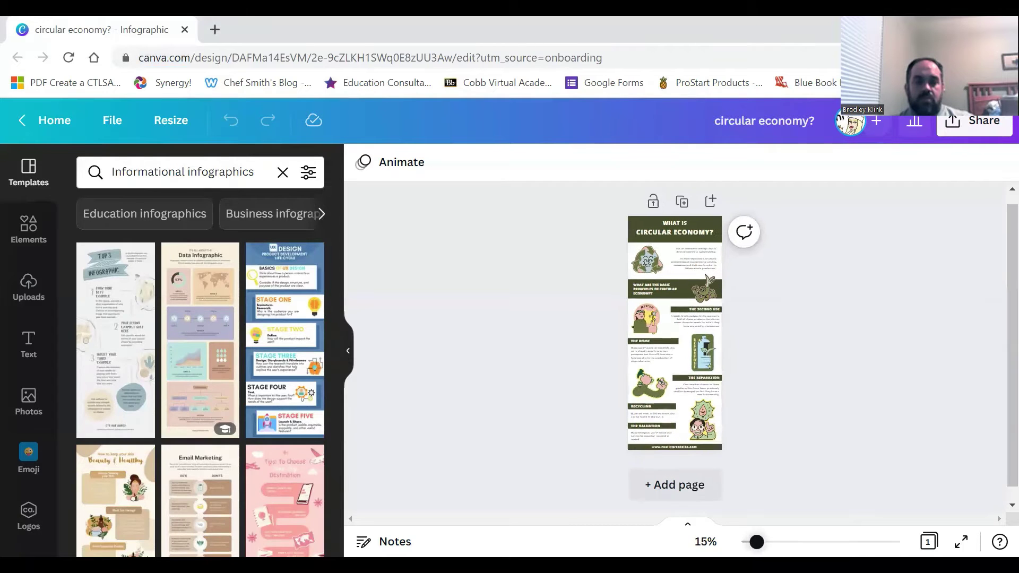
{"action": "scroll", "coordinate": [675, 345], "scroll_direction": "up", "scroll_amount": 4}
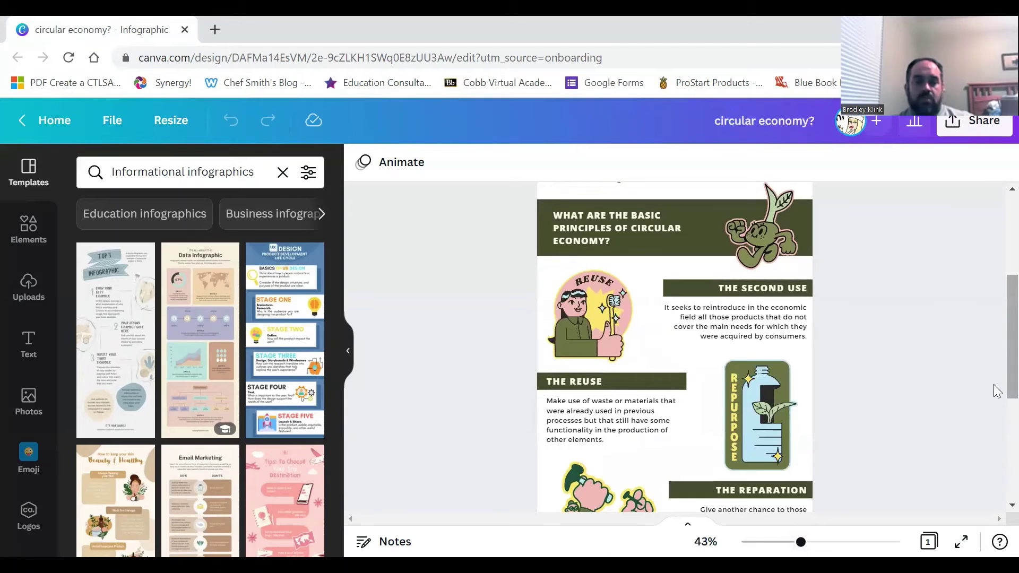
{"action": "scroll", "coordinate": [996, 371], "scroll_direction": "up", "scroll_amount": 4}
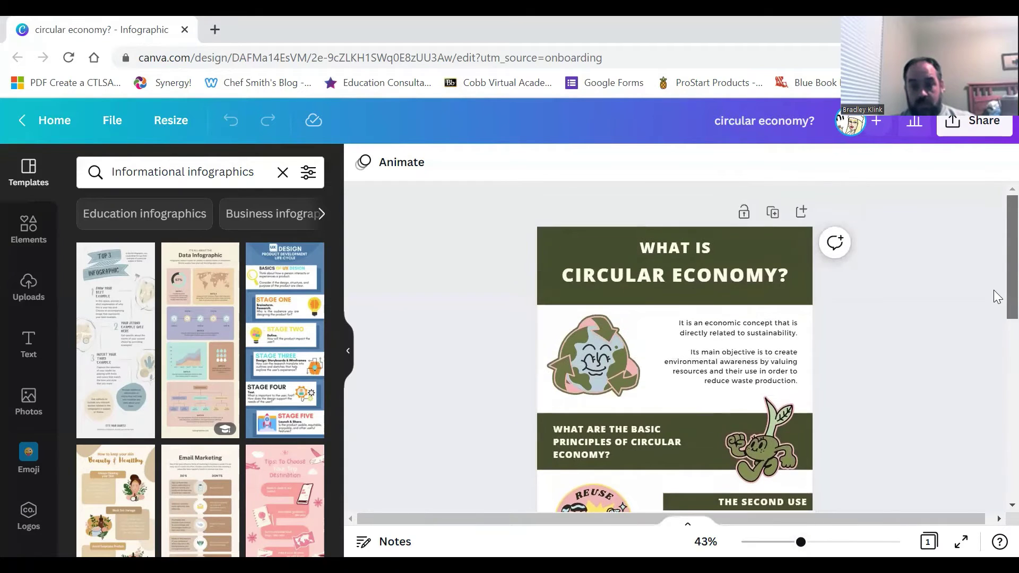
{"action": "left_click", "coordinate": [718, 272]}
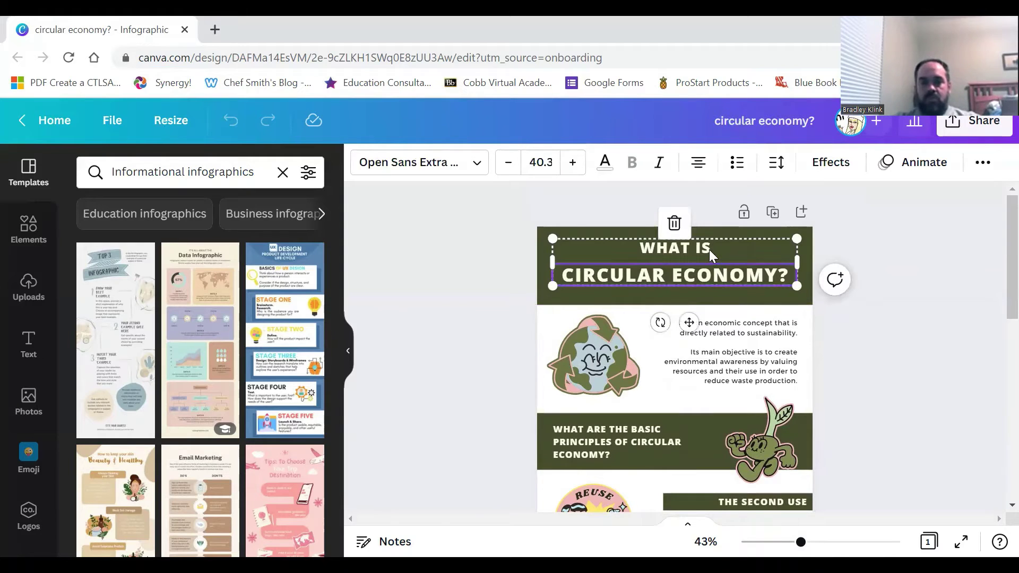
{"action": "left_click", "coordinate": [709, 249]}
{"action": "key", "text": "BackSpace"}
{"action": "key", "text": "BackSpace"}
{"action": "key", "text": "BackSpace"}
{"action": "key", "text": "BackSpace"}
{"action": "key", "text": "BackSpace"}
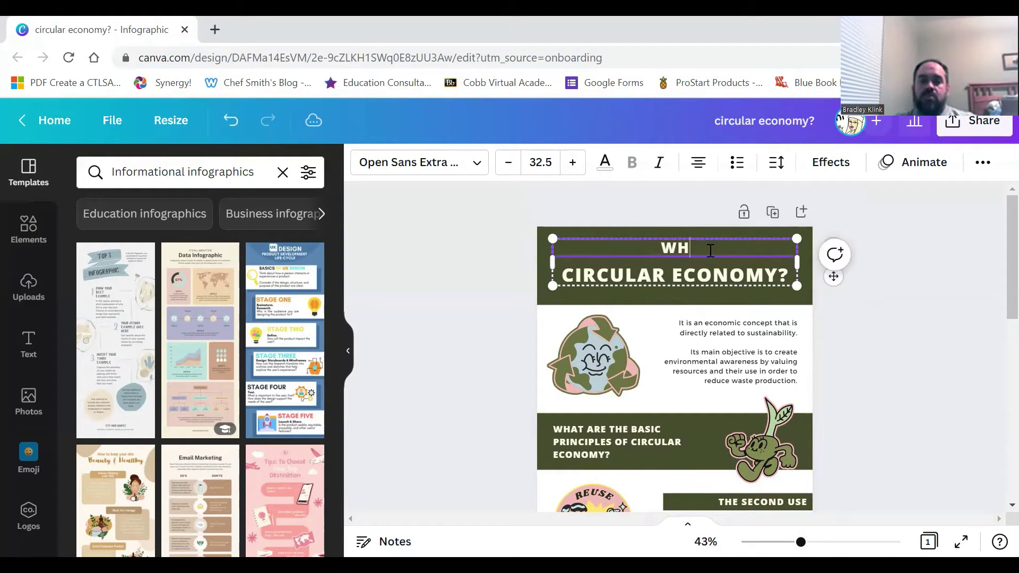
{"action": "key", "text": "BackSpace"}
{"action": "key", "text": "BackSpace"}
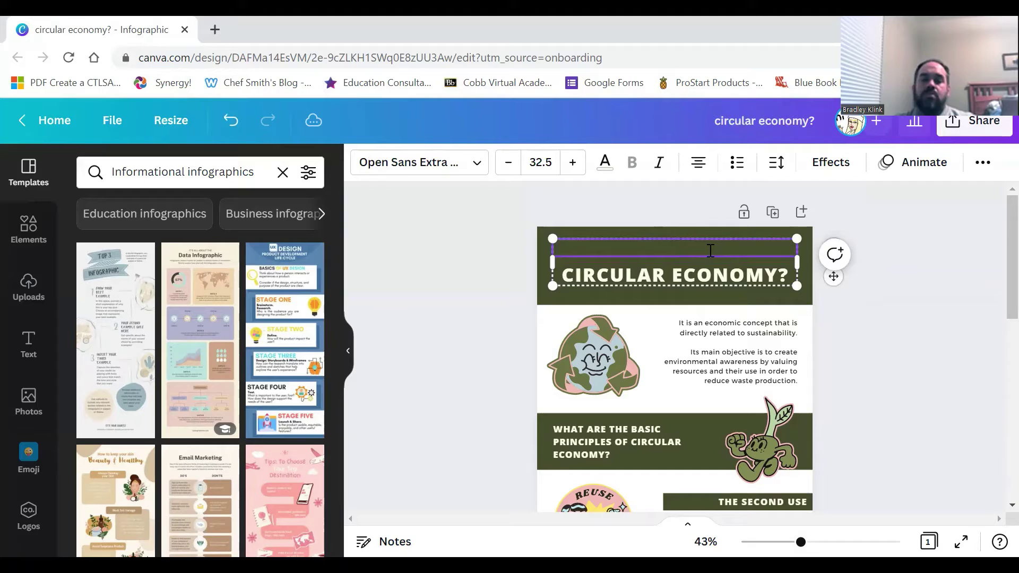
{"action": "type", "text": "KITCHEN SAFETY"}
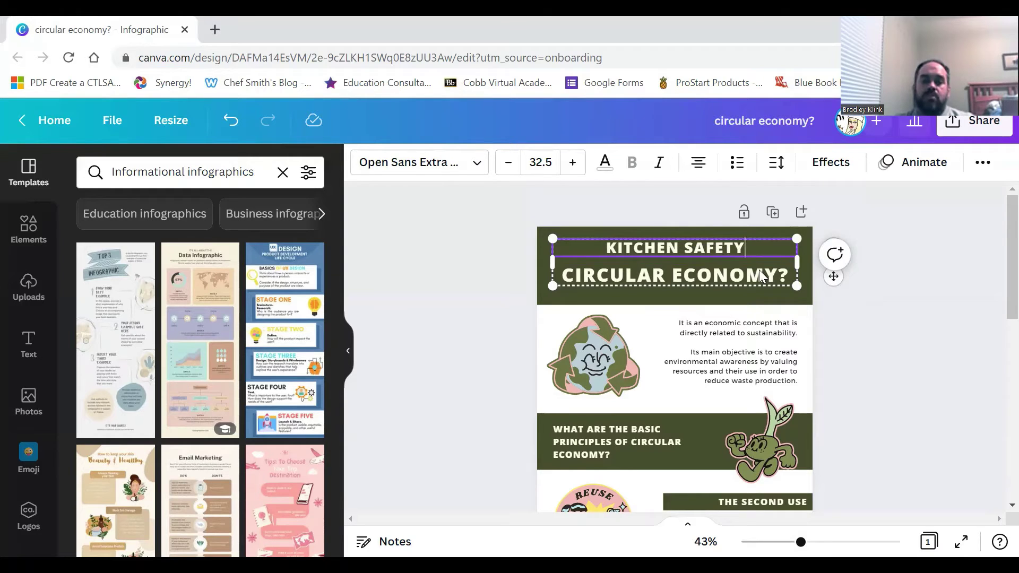
Browse the fonts available for the "KITCHEN SAFETY" title line without choosing a different one
{"action": "left_click", "coordinate": [473, 165]}
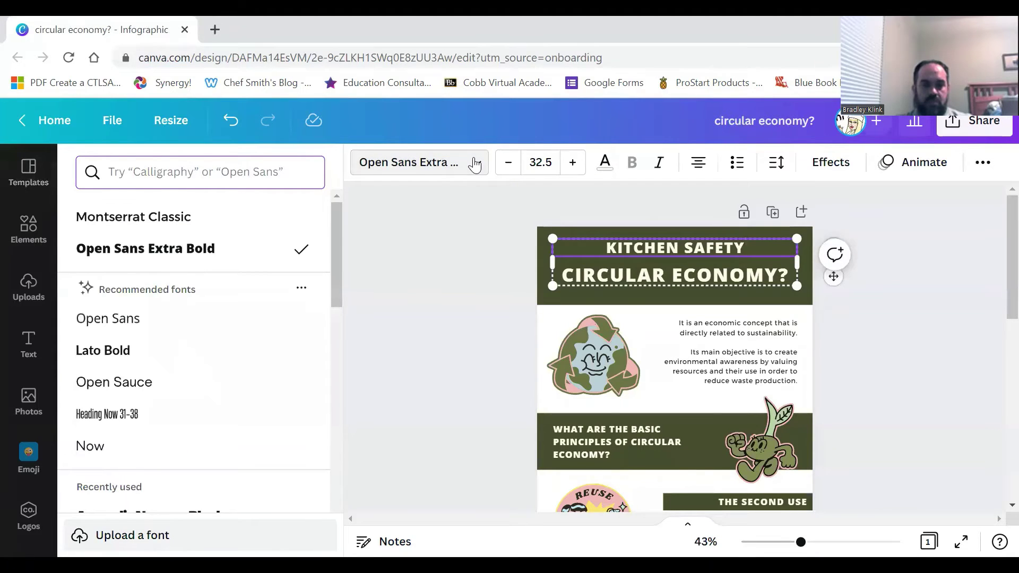
{"action": "left_click_drag", "start_coordinate": [334, 230], "coordinate": [347, 250]}
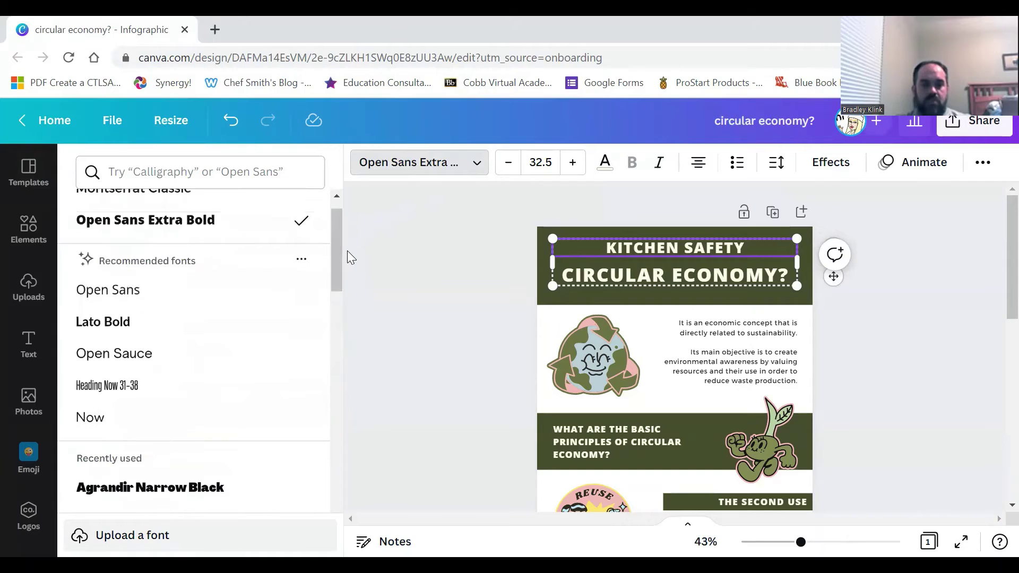
{"action": "key", "text": "Escape"}
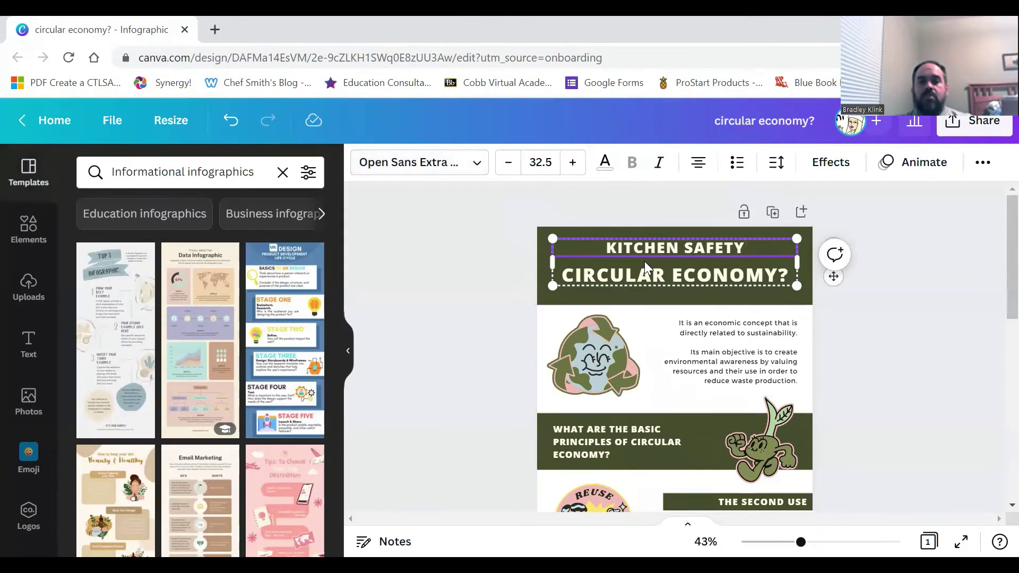